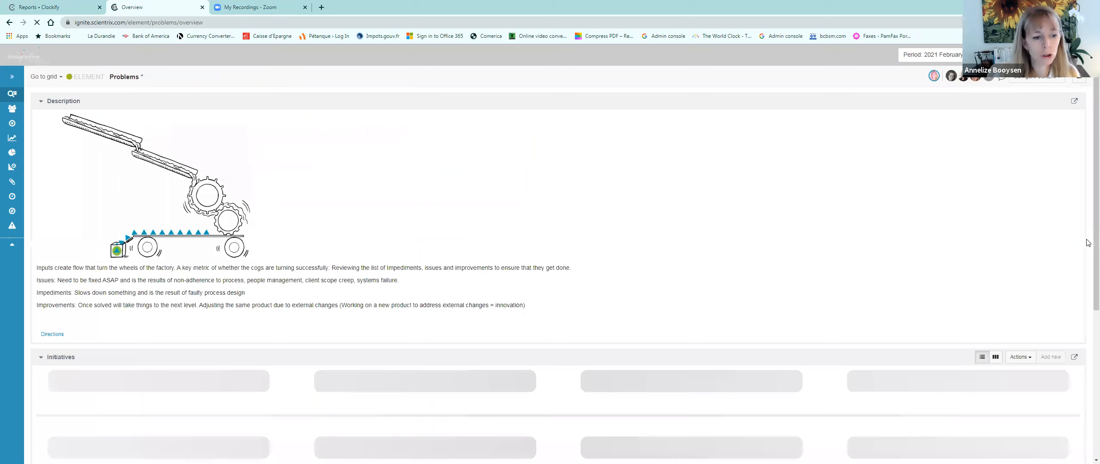
Step: Open the ISSUES (need to be fixed ASAP) initiative and view the details of its Client Overwhelmed task
{"action": "scroll", "coordinate": [913, 230], "scroll_direction": "down", "scroll_amount": 1}
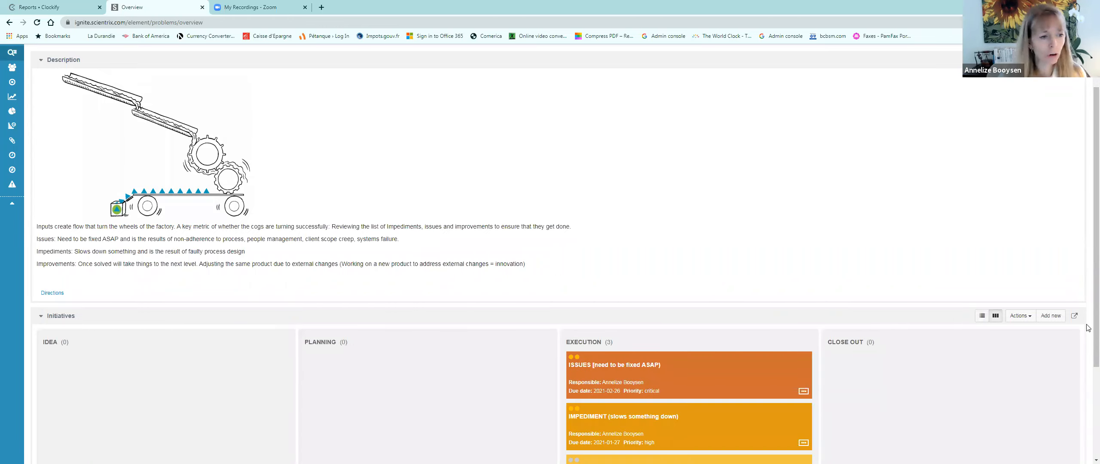
{"action": "scroll", "coordinate": [609, 228], "scroll_direction": "down", "scroll_amount": 3}
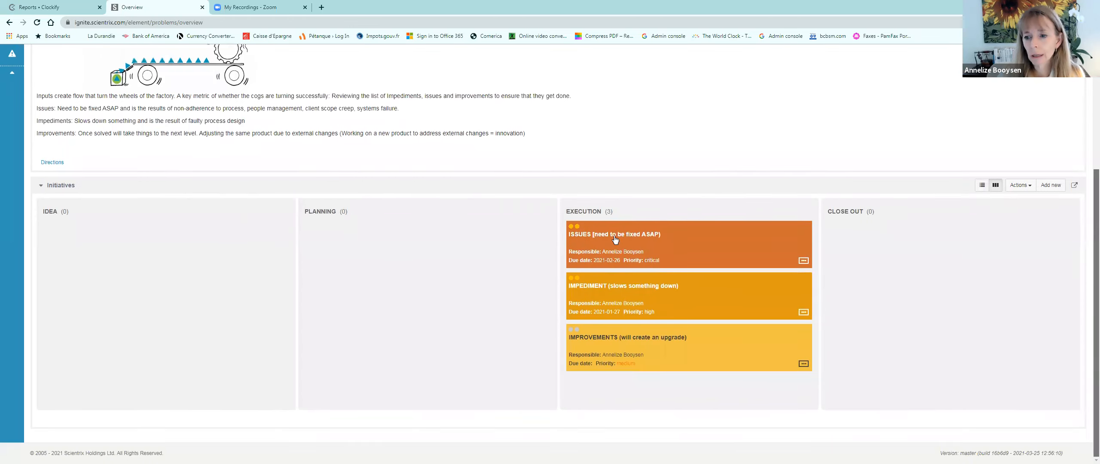
{"action": "left_click", "coordinate": [615, 234]}
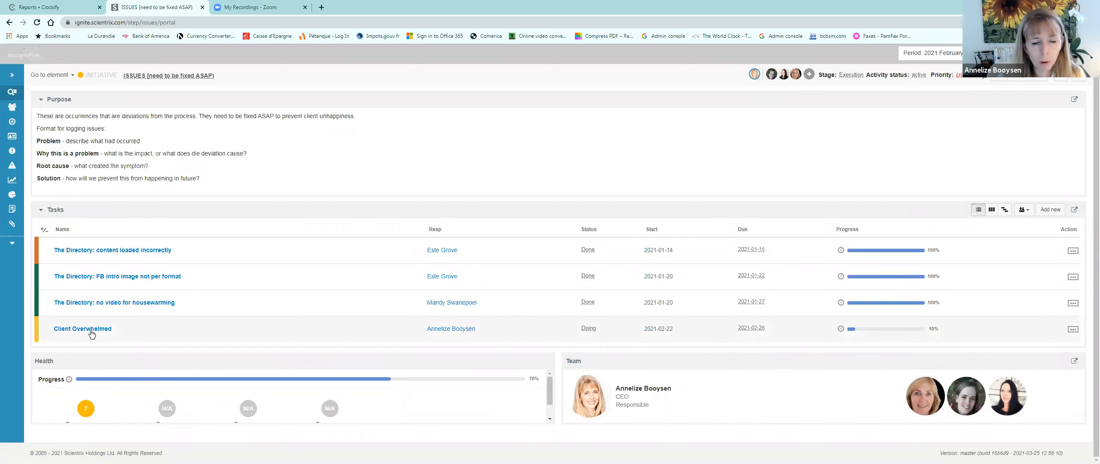
{"action": "left_click", "coordinate": [101, 330]}
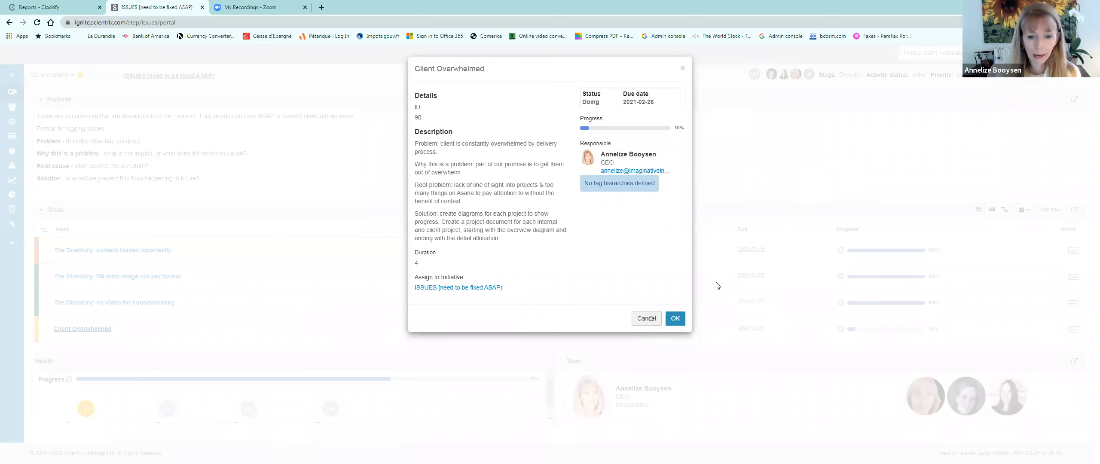
{"action": "left_click", "coordinate": [92, 332]}
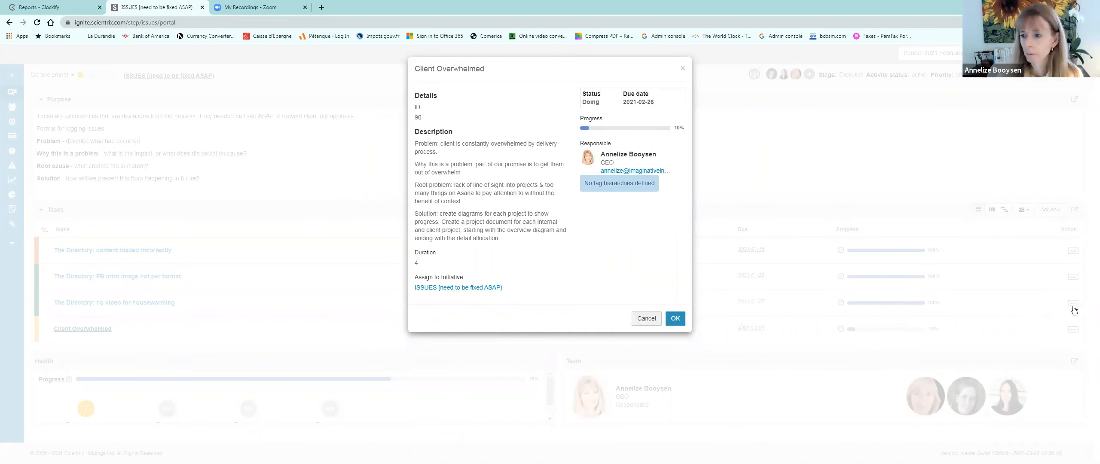
Step: Edit the Client Overwhelmed task's description so its third heading reads "Root cause", and save the task
{"action": "left_click", "coordinate": [1075, 332]}
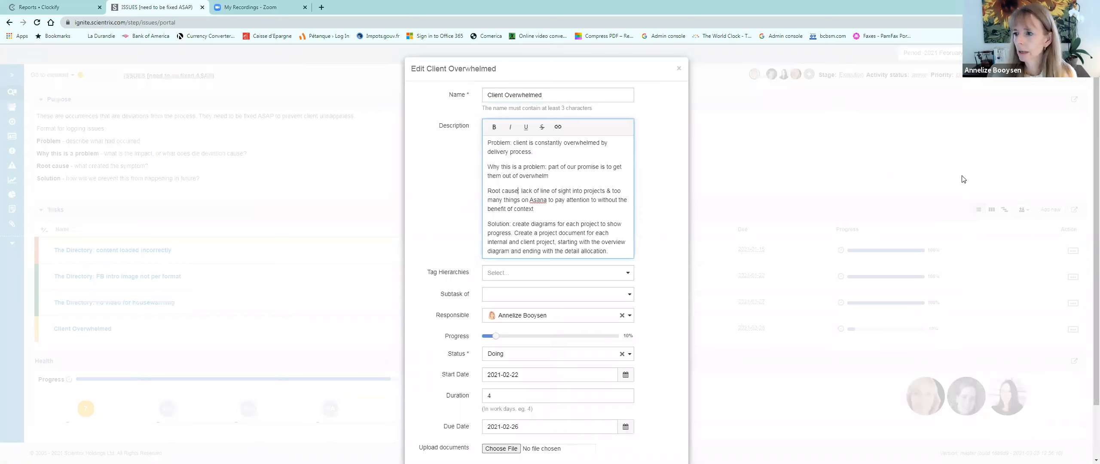
{"action": "left_click_drag", "start_coordinate": [1096, 233], "coordinate": [1096, 338]}
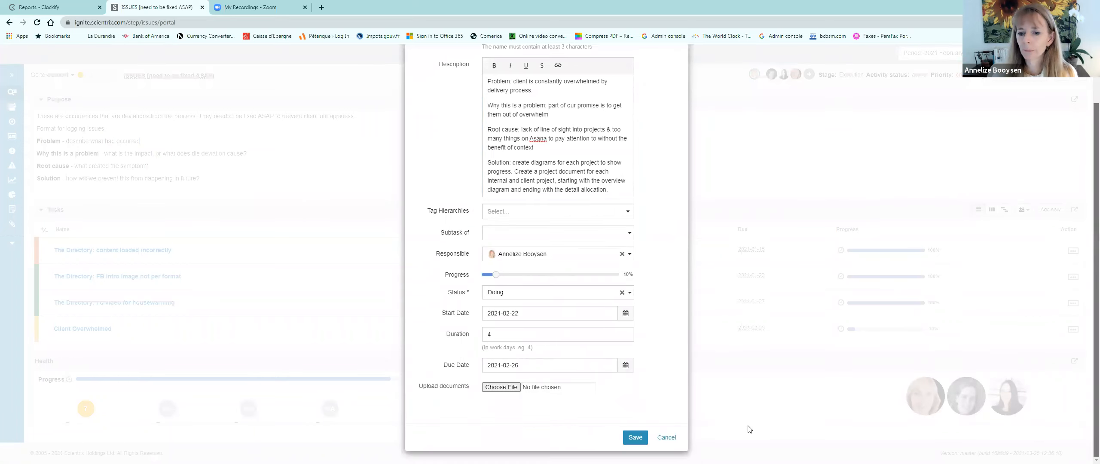
{"action": "left_click", "coordinate": [635, 437]}
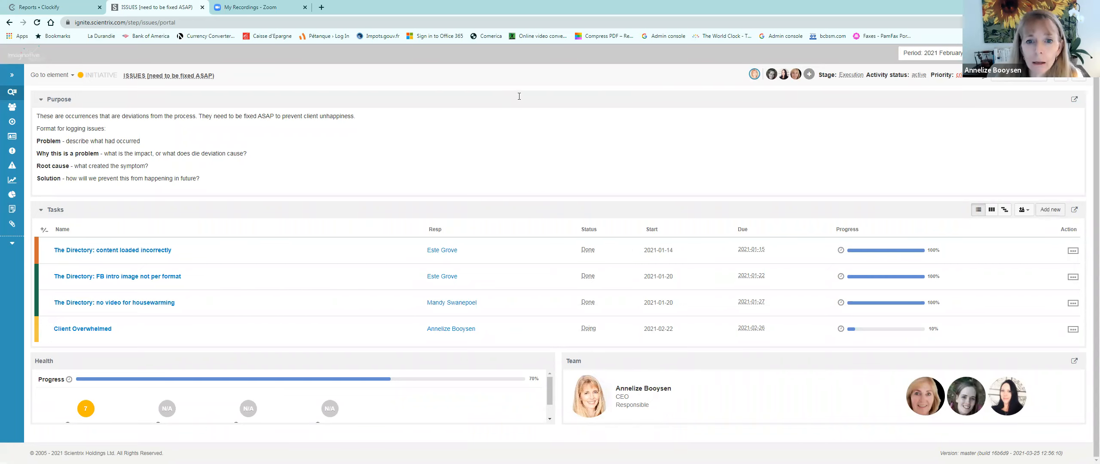
{"action": "key", "text": "Down"}
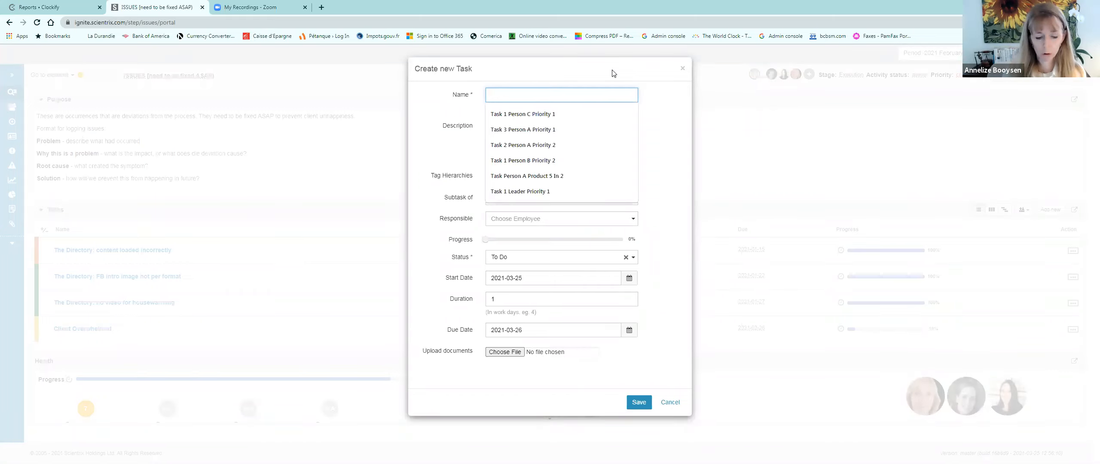
{"action": "type", "text": "Test"}
{"action": "key", "text": "BackSpace"}
{"action": "key", "text": "BackSpace"}
{"action": "key", "text": "BackSpace"}
{"action": "key", "text": "BackSpace"}
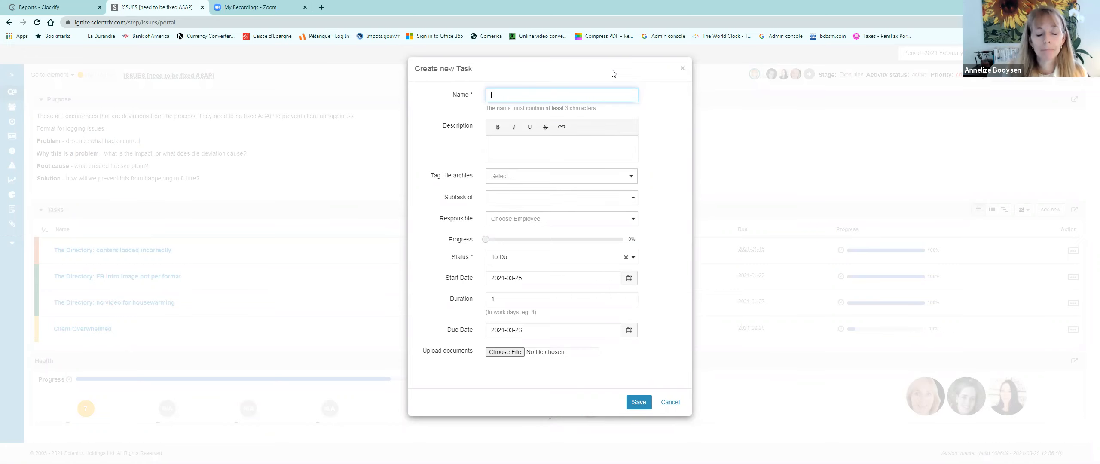
Step: Name the new task "Client Progress no as it should be"
{"action": "type", "text": "Client Progress"}
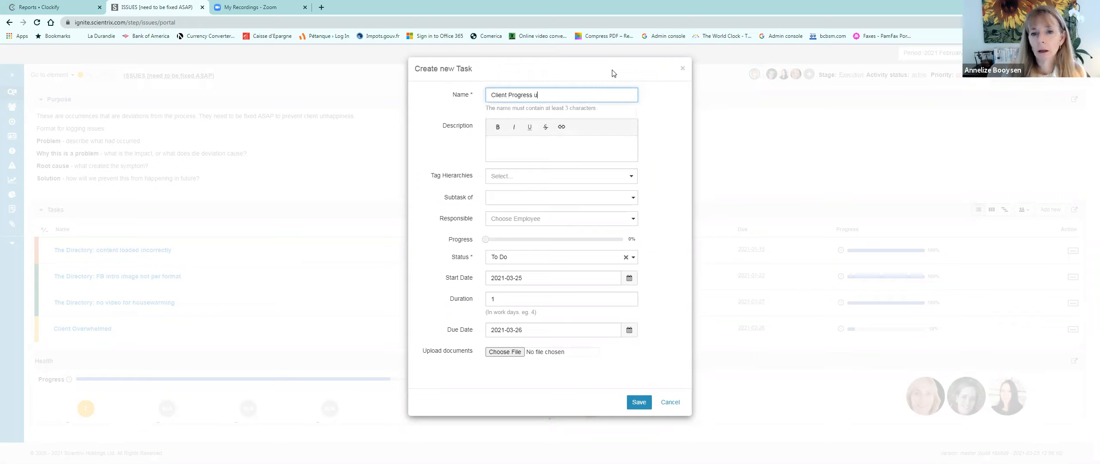
{"action": "type", "text": " no as it should be"}
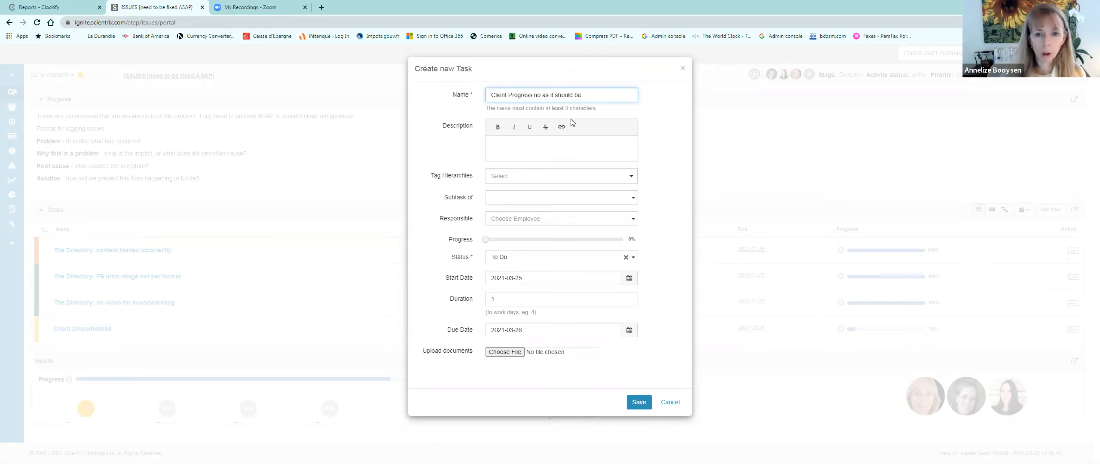
Step: Begin the task description with the headings "Problem:" and "Why is this a problem:" on separate lines
{"action": "key", "text": "Tab"}
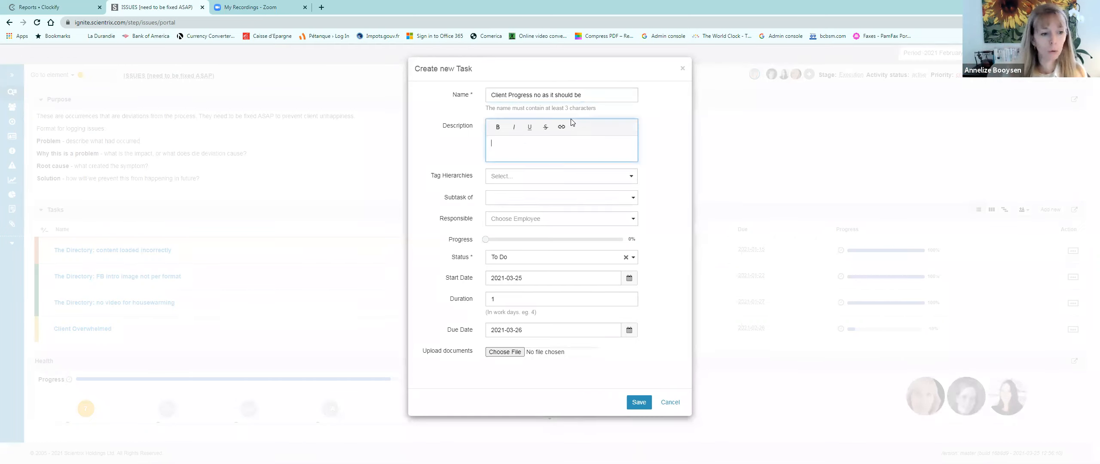
{"action": "type", "text": "p"}
{"action": "key", "text": "BackSpace"}
{"action": "type", "text": "Problem:"}
{"action": "key", "text": "Return"}
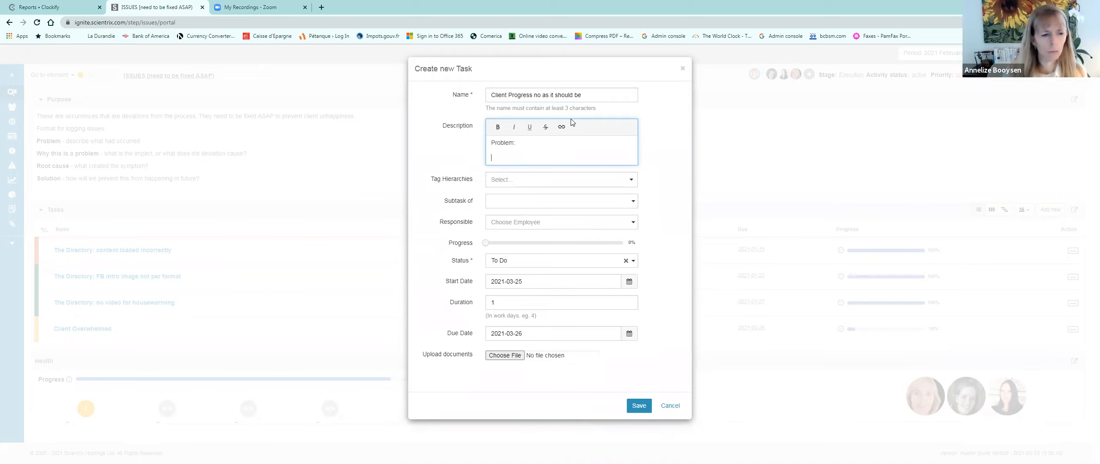
{"action": "type", "text": "Why is"}
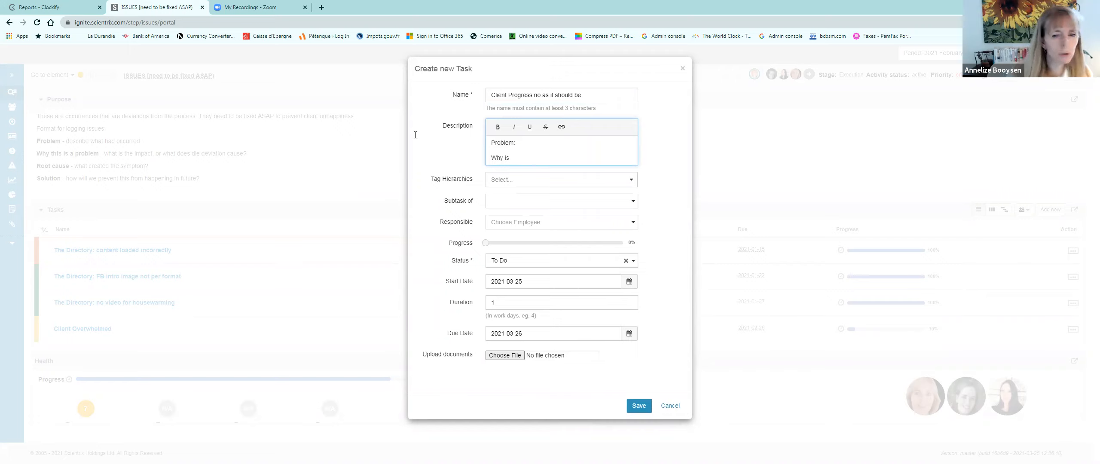
{"action": "type", "text": "  this "}
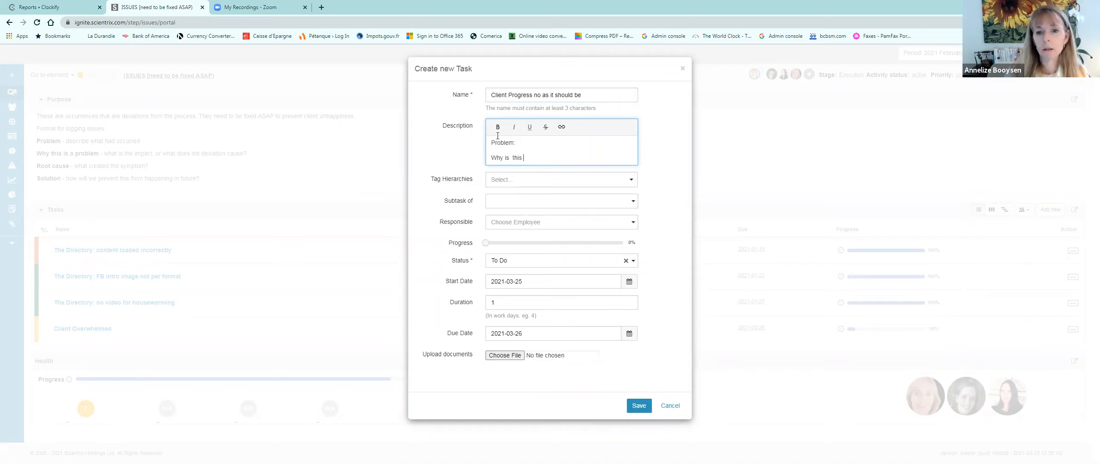
{"action": "type", "text": "a probe"}
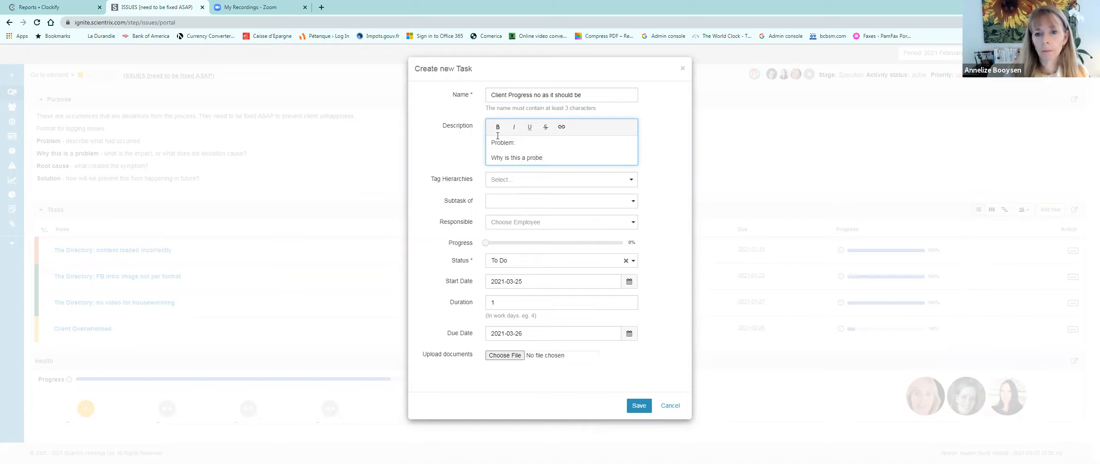
{"action": "type", "text": "em"}
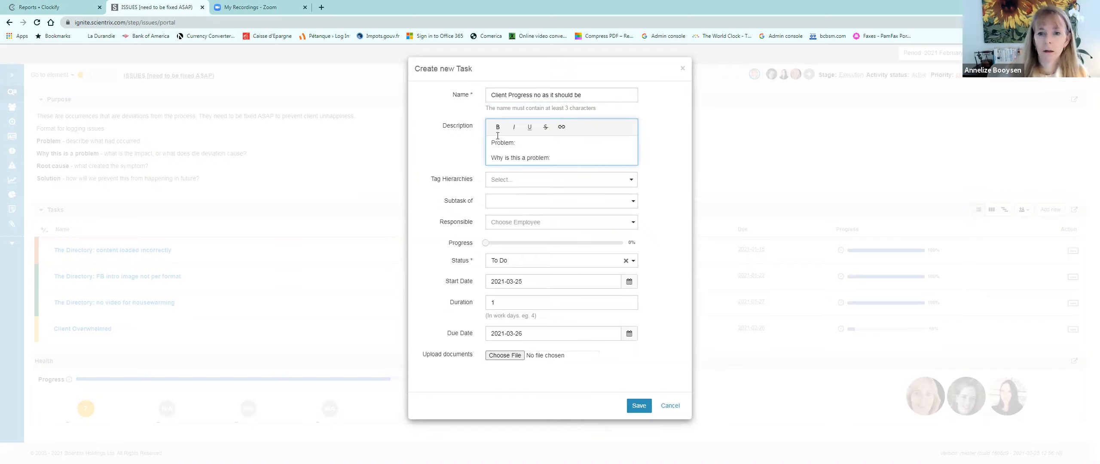
{"action": "type", "text": ":"}
{"action": "key", "text": "Return"}
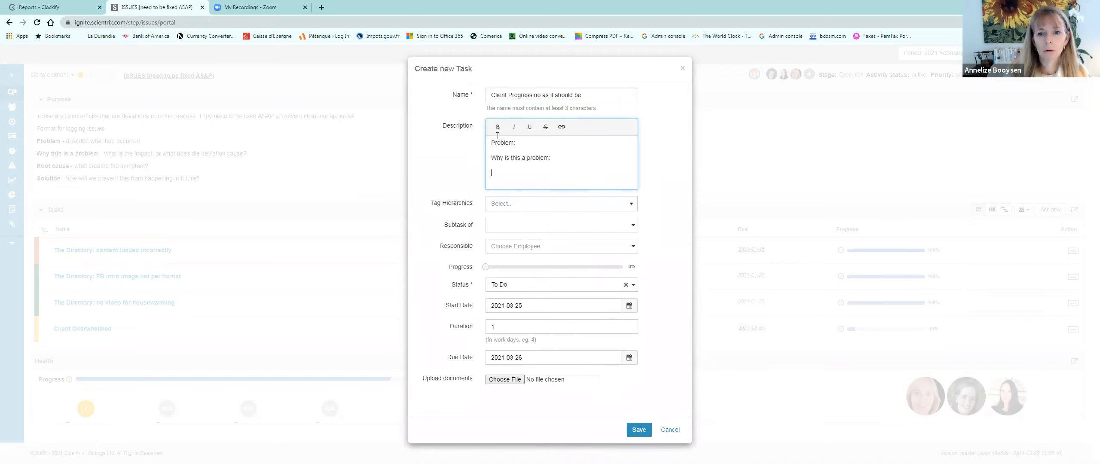
Step: Add the headings "Root cause:" and "Solution:" on separate lines at the end of the description
{"action": "type", "text": "Root cause"}
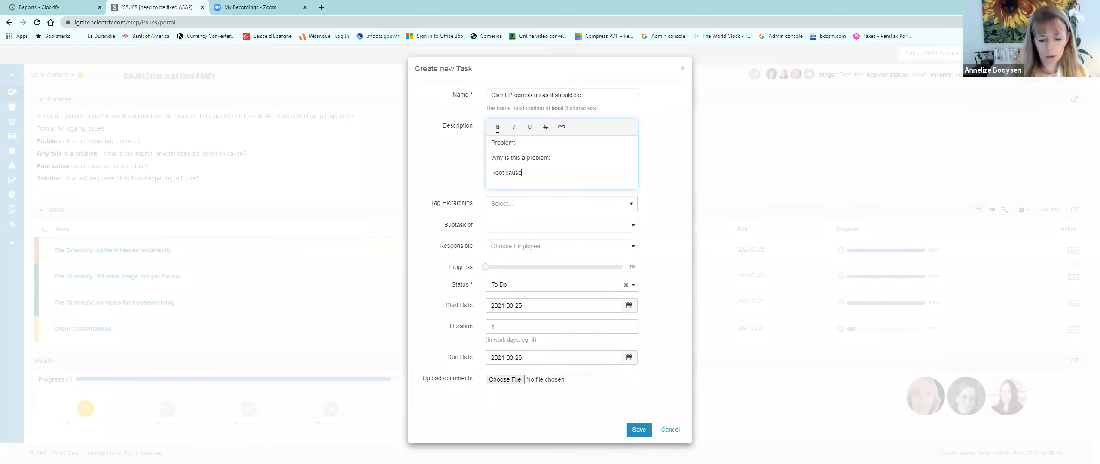
{"action": "type", "text": ":"}
{"action": "key", "text": "Return"}
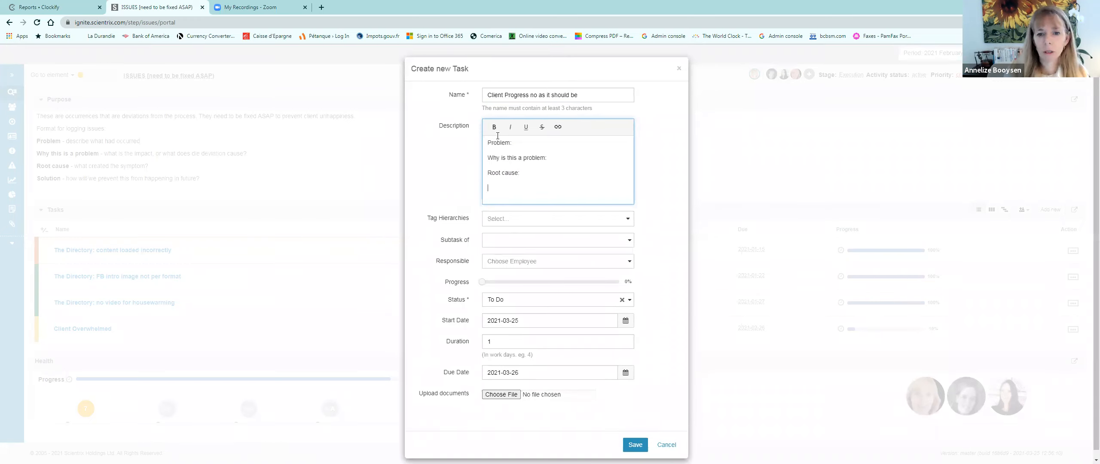
{"action": "type", "text": "Solution"}
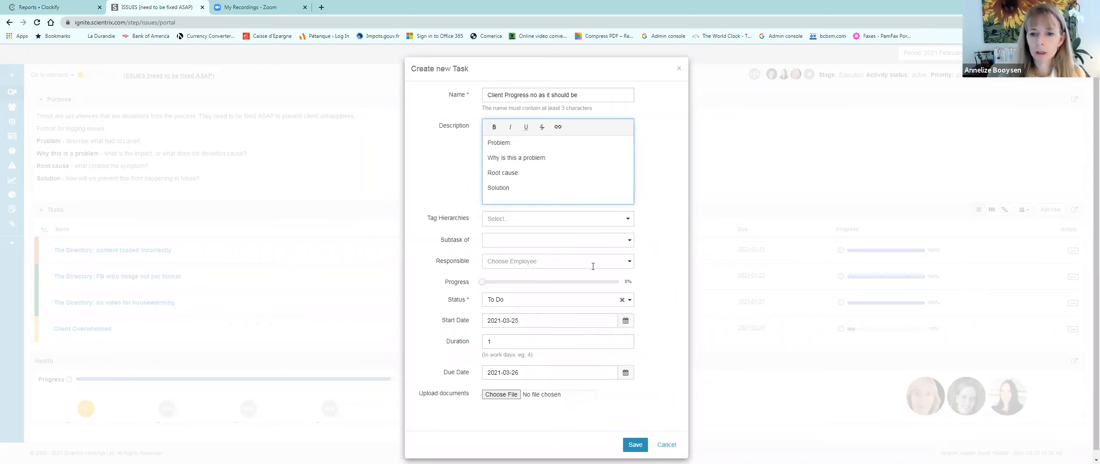
{"action": "type", "text": ":"}
Step: Assign a team member as responsible for the task and set its status to To Do
{"action": "left_click", "coordinate": [626, 262]}
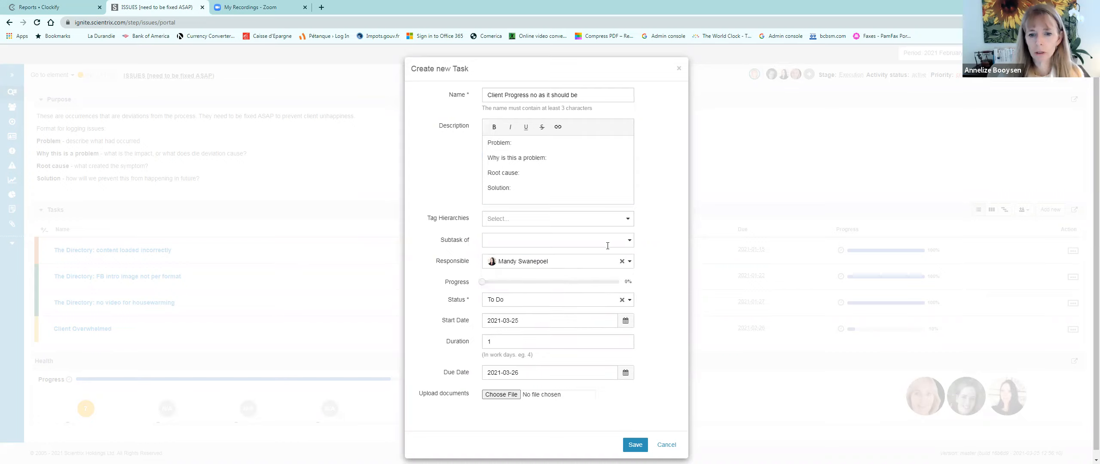
{"action": "left_click", "coordinate": [519, 301]}
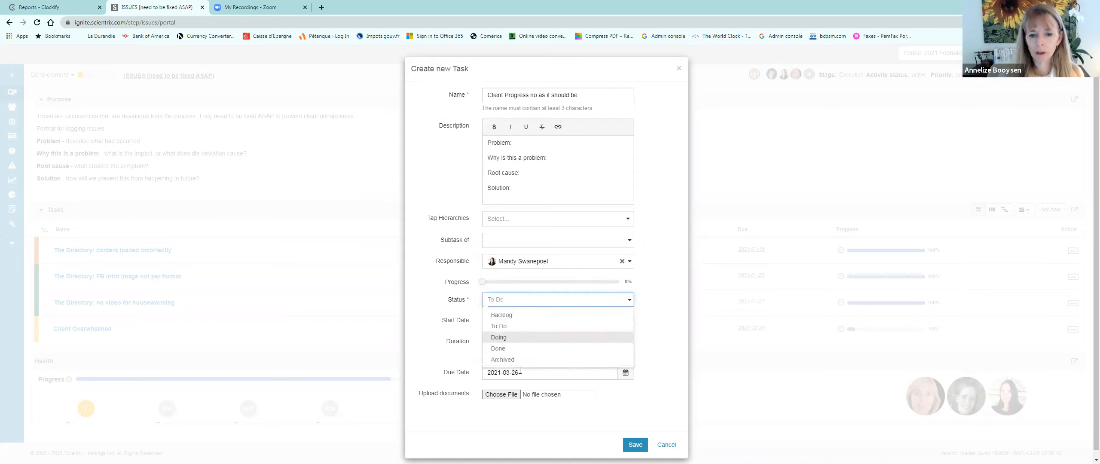
{"action": "left_click", "coordinate": [509, 329]}
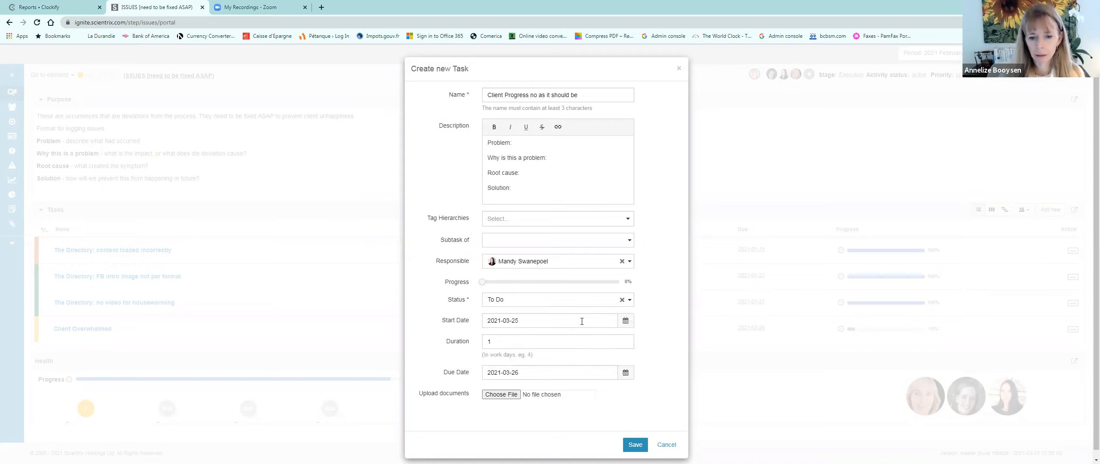
Step: Set the task's start date to 2021-03-25 and due date to 2021-04-08, and save it
{"action": "left_click", "coordinate": [626, 320]}
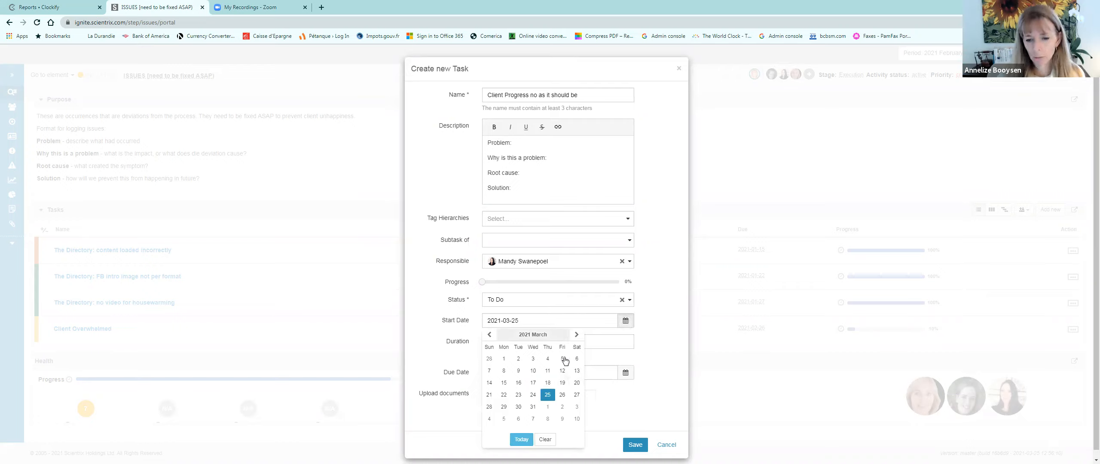
{"action": "left_click", "coordinate": [548, 396]}
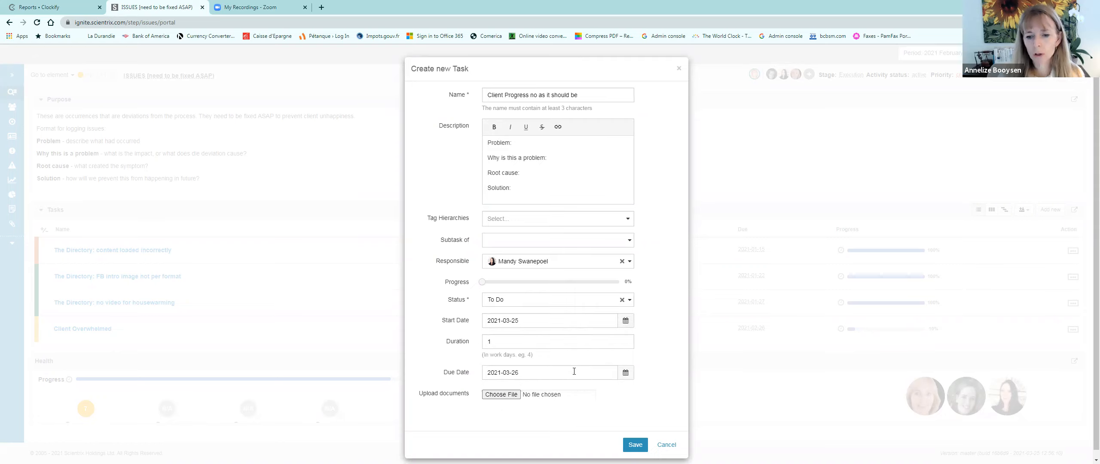
{"action": "left_click", "coordinate": [625, 380]}
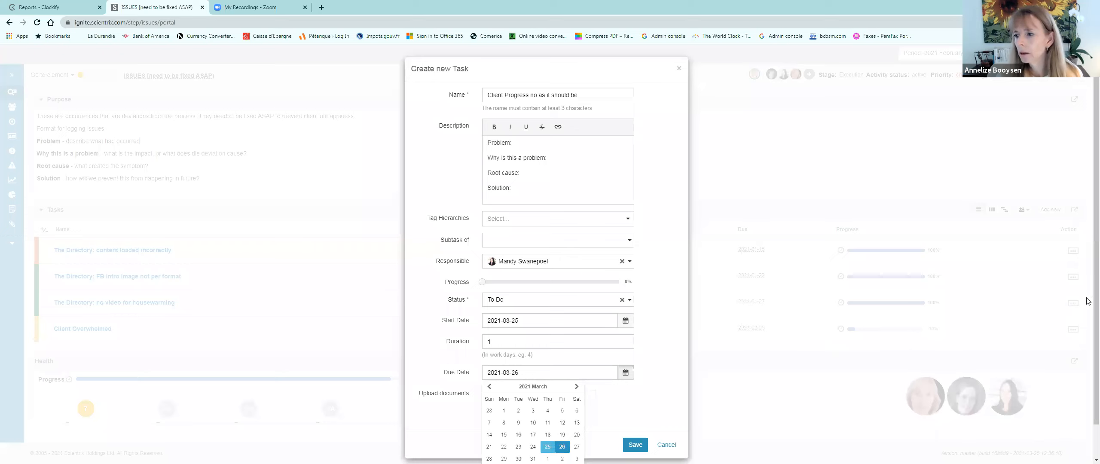
{"action": "scroll", "coordinate": [1088, 301], "scroll_direction": "down", "scroll_amount": 1}
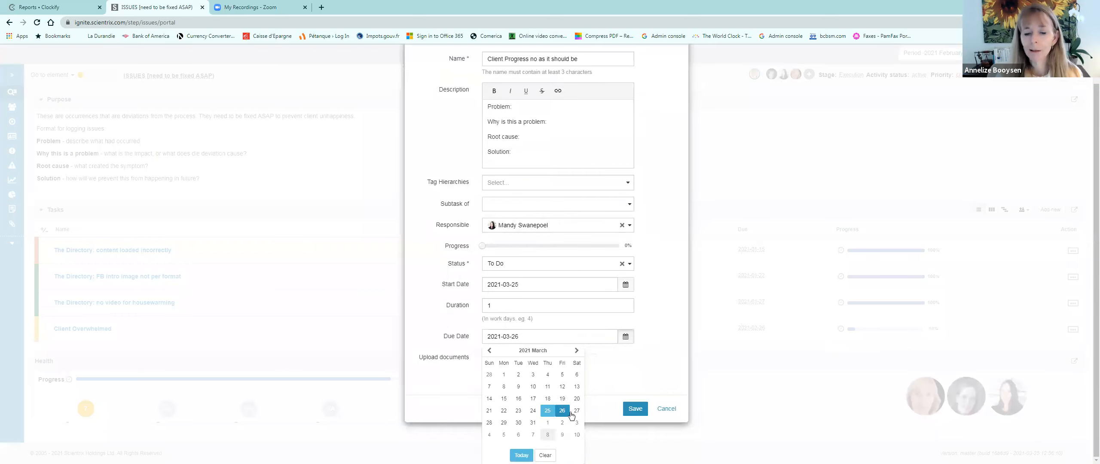
{"action": "left_click", "coordinate": [547, 435]}
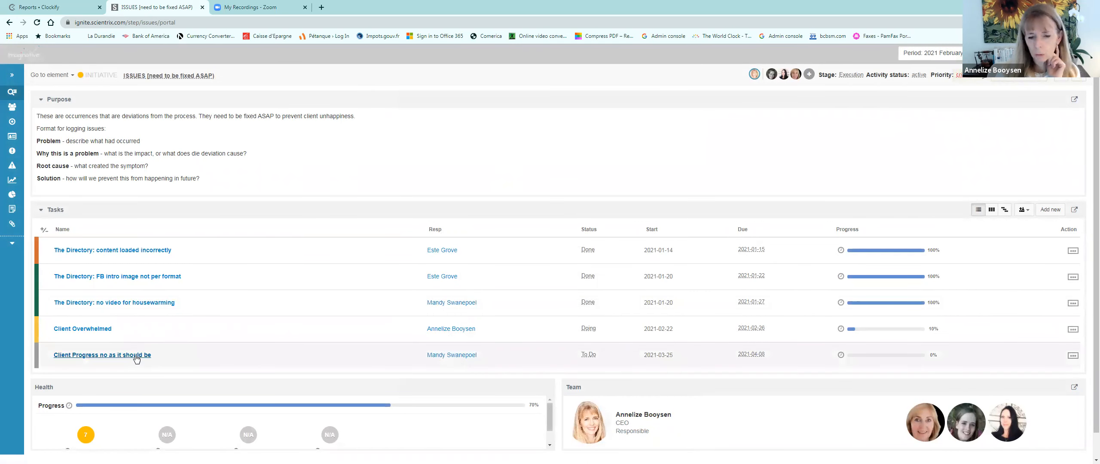
Step: Open the new client progress task for editing and correct its name to "Client Progress not as it should be"
{"action": "left_click", "coordinate": [1073, 356]}
{"action": "left_click", "coordinate": [1031, 368]}
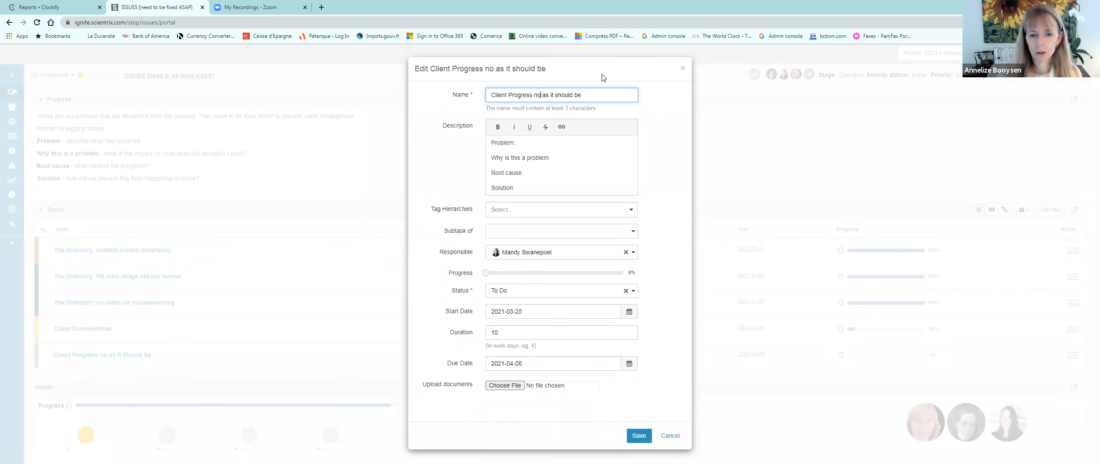
{"action": "type", "text": "t"}
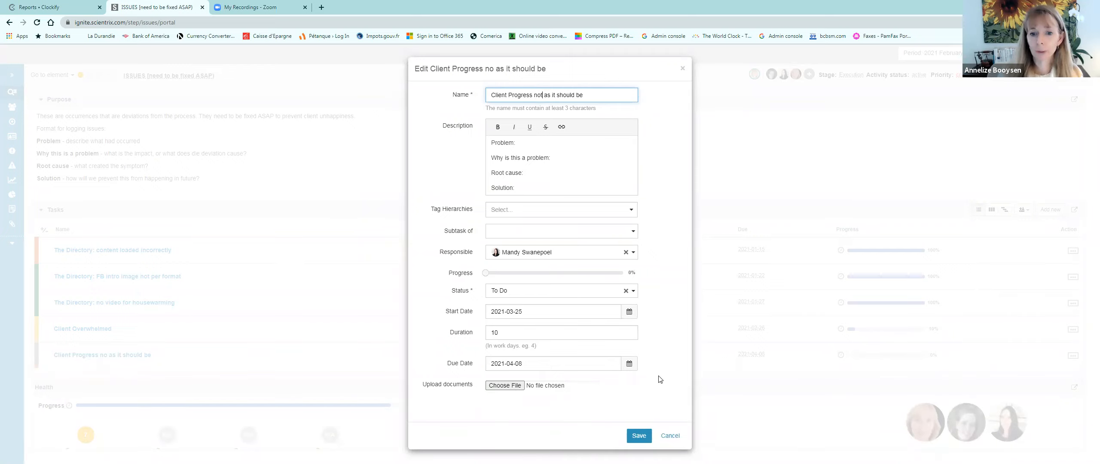
Step: Complete the description with Problem "client isn't ready for meetings", Why "not delivering on promise", Root cause "overwhelm", Solution "redesign the delivery process", and save the task
{"action": "left_click", "coordinate": [579, 172]}
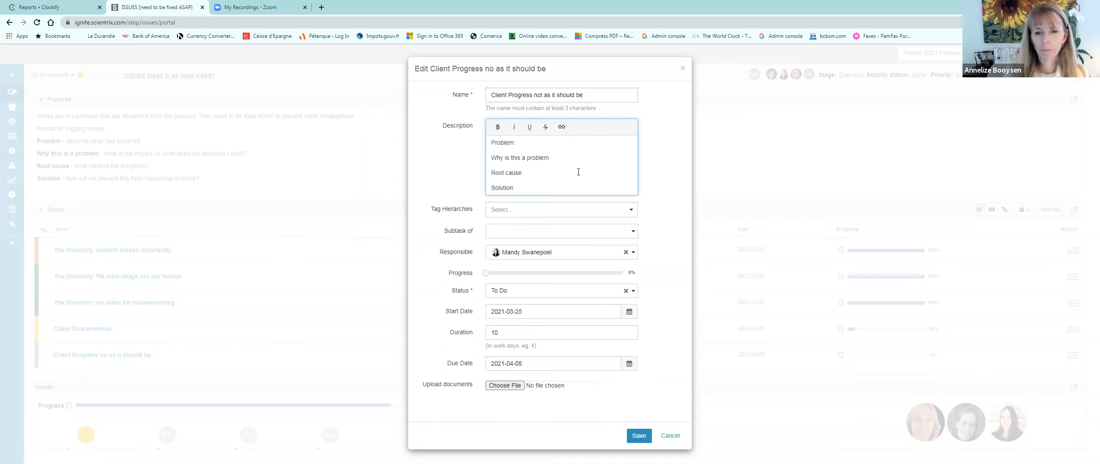
{"action": "type", "text": "redeis"}
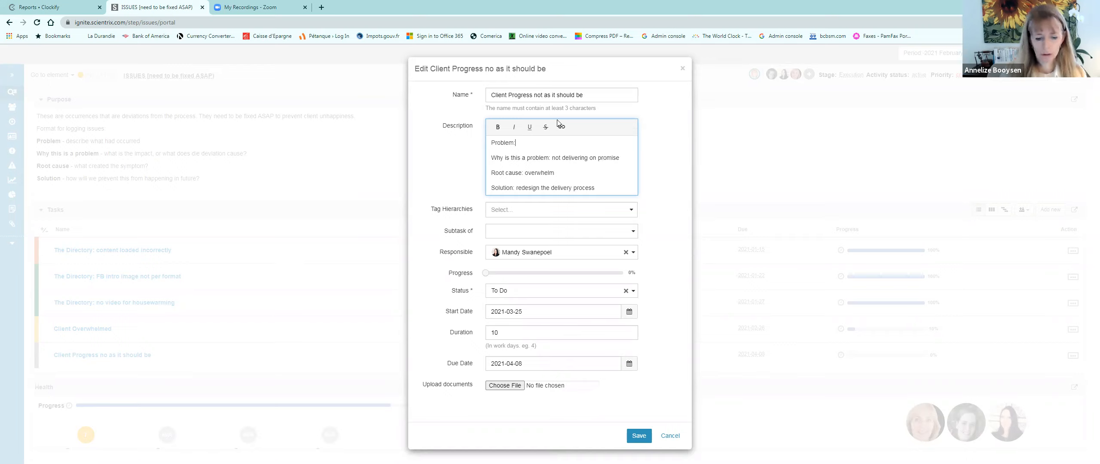
{"action": "type", "text": "client "}
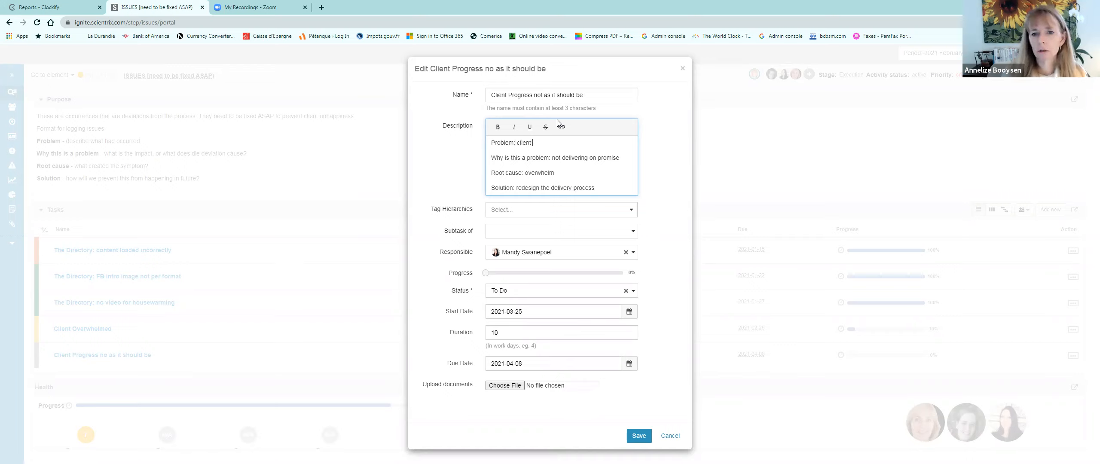
{"action": "type", "text": "isn't ready"}
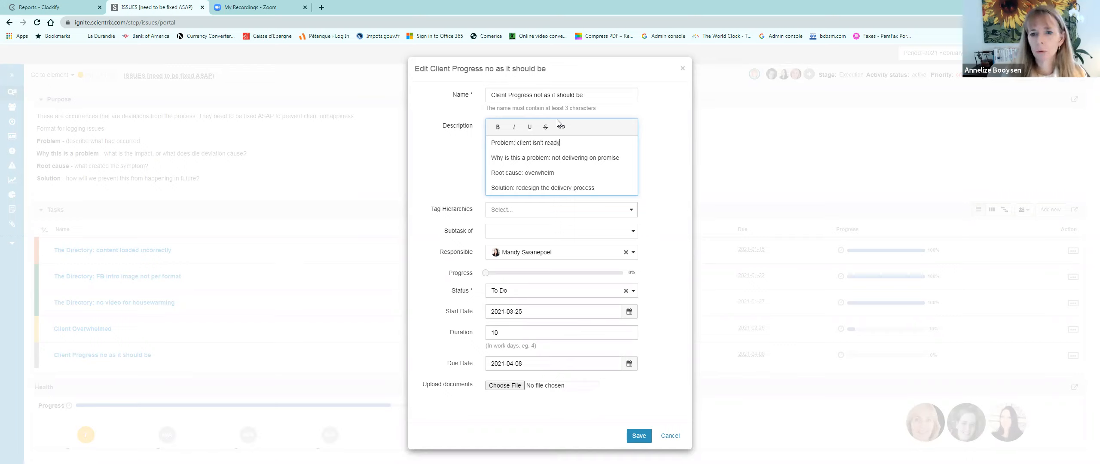
{"action": "type", "text": " for meetings"}
{"action": "left_click", "coordinate": [639, 436]}
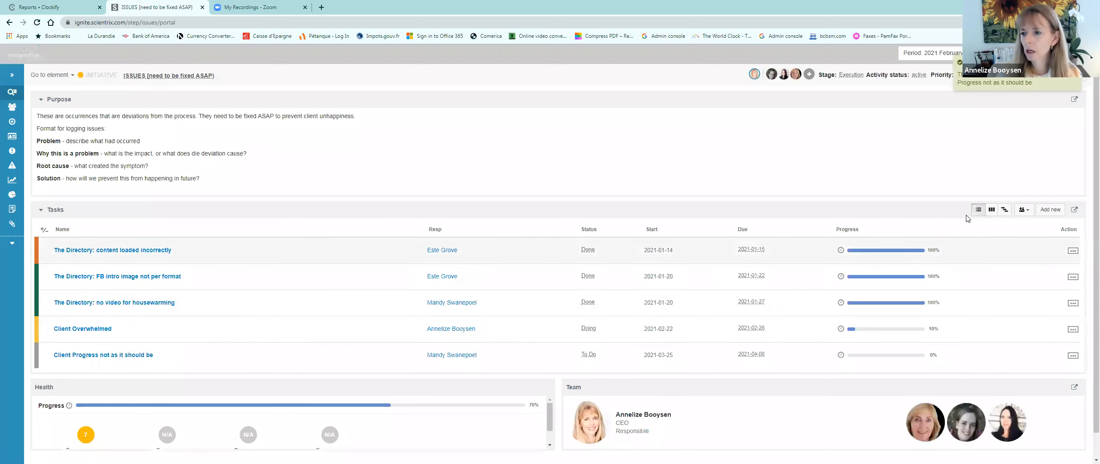
Step: Show the tasks as a board and recolor all three The Directory tasks in the Done column green
{"action": "left_click", "coordinate": [991, 209]}
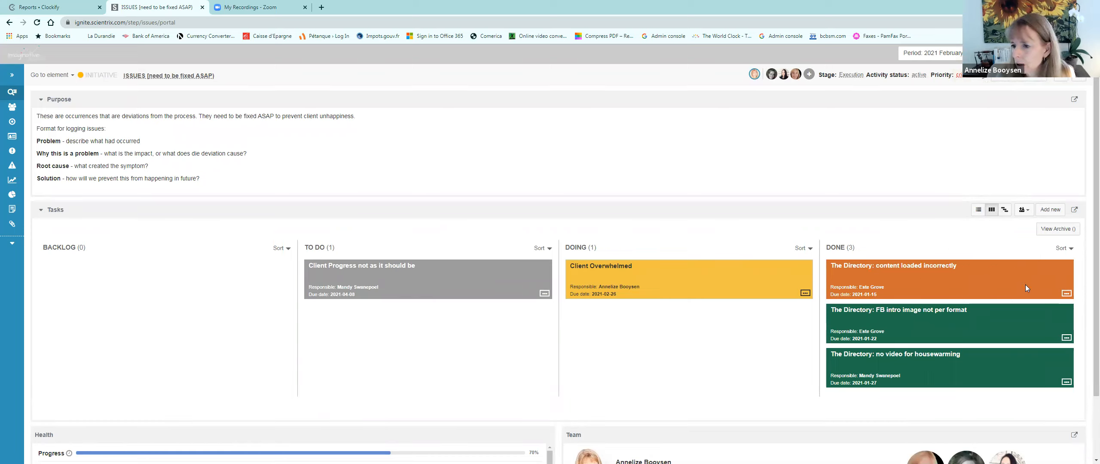
{"action": "left_click", "coordinate": [1067, 293]}
{"action": "mouse_move", "coordinate": [1024, 317]}
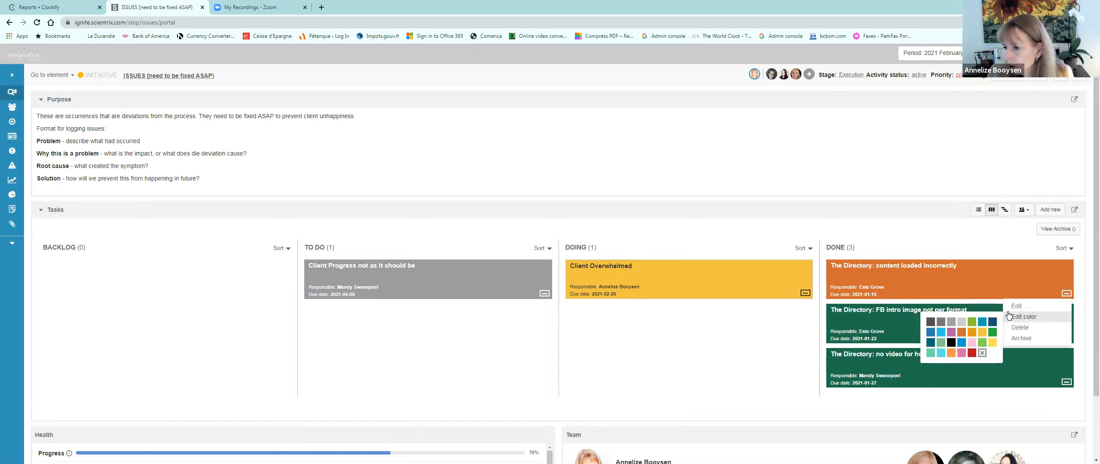
{"action": "left_click", "coordinate": [994, 332]}
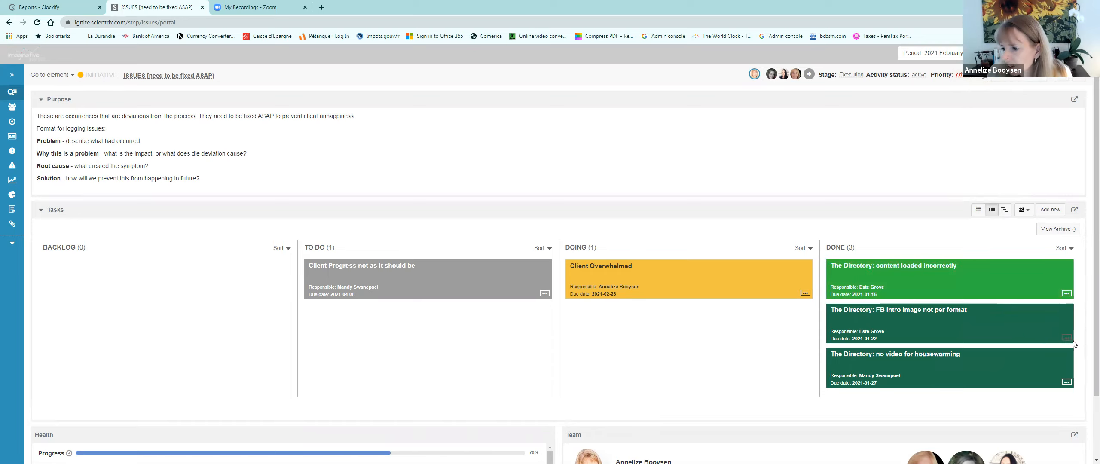
{"action": "left_click", "coordinate": [1068, 338]}
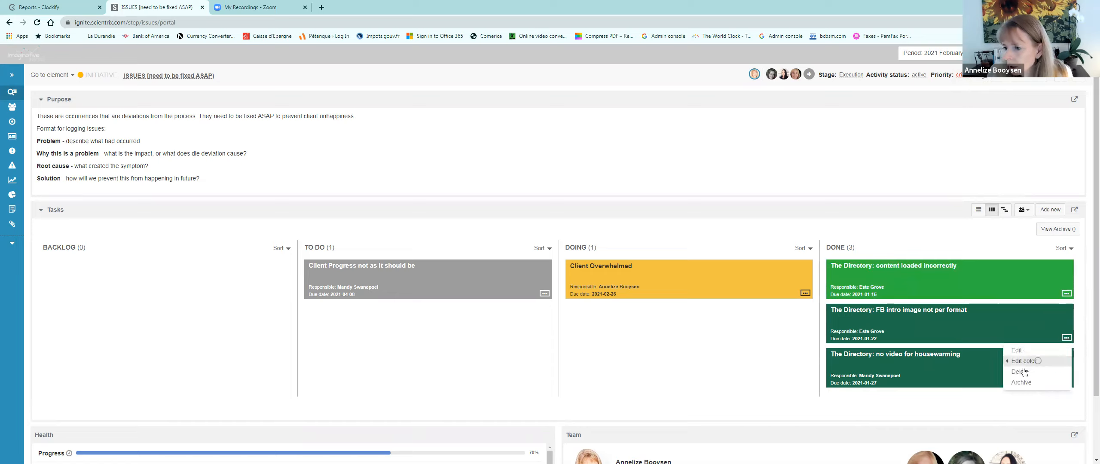
{"action": "mouse_move", "coordinate": [1034, 362]}
{"action": "left_click", "coordinate": [994, 376]}
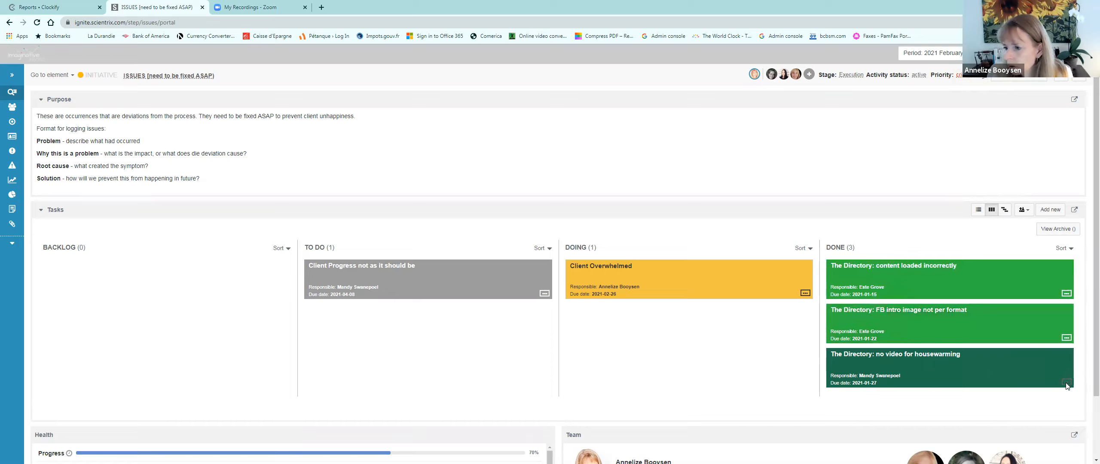
{"action": "left_click", "coordinate": [1067, 382]}
{"action": "mouse_move", "coordinate": [1022, 349]}
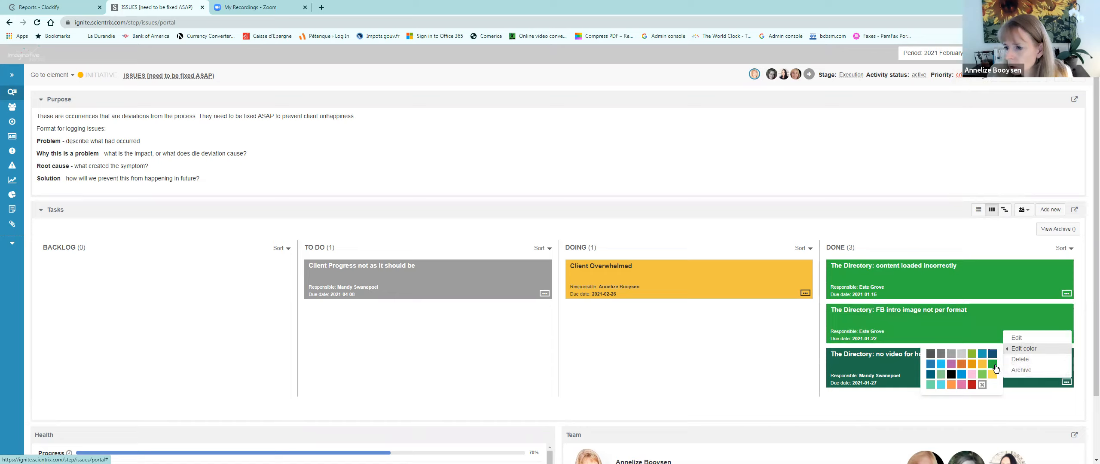
{"action": "left_click", "coordinate": [994, 365]}
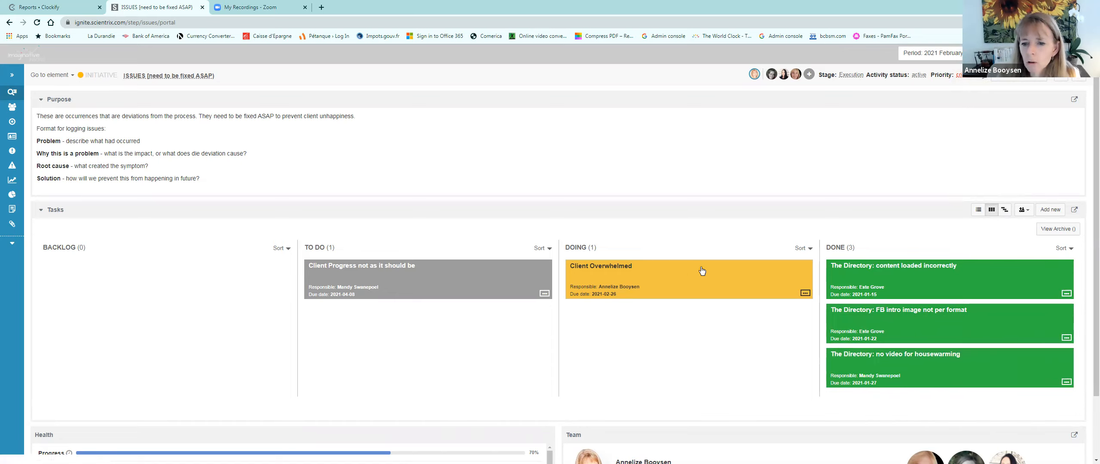
Step: Change the color of the "Client Progress not as it should be" task to orange
{"action": "left_click", "coordinate": [544, 294]}
{"action": "mouse_move", "coordinate": [516, 317]}
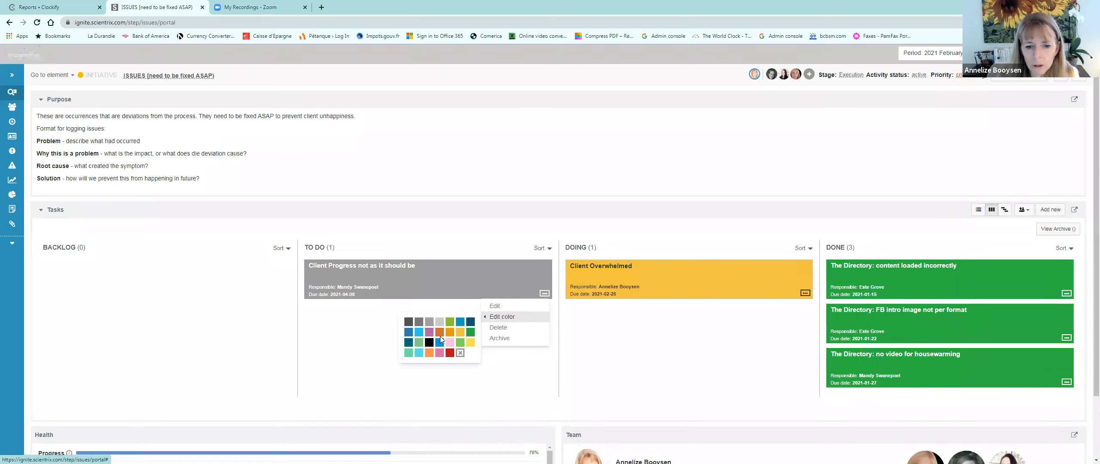
{"action": "left_click", "coordinate": [439, 333]}
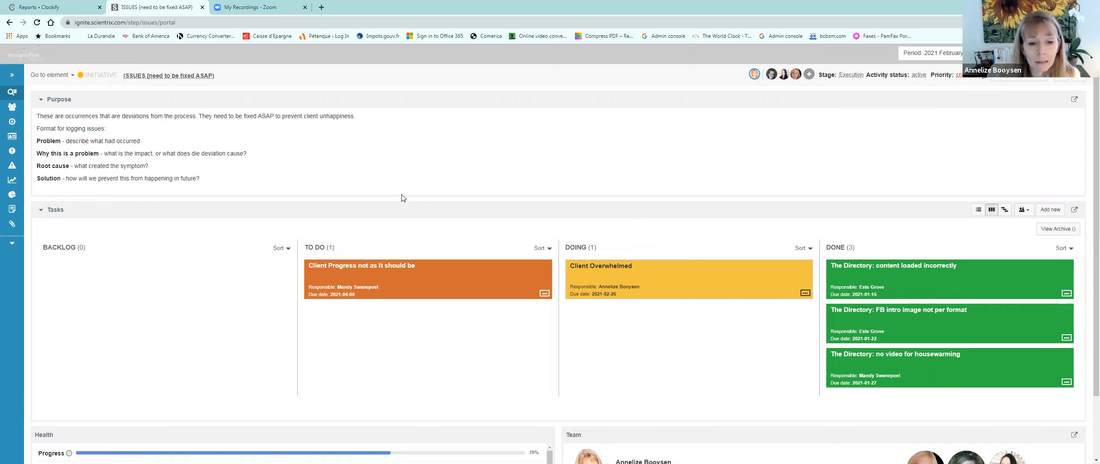
Step: View the initiatives of the parent Problems element, and reopen the ISSUES (need to be fixed ASAP) initiative
{"action": "left_click", "coordinate": [71, 76]}
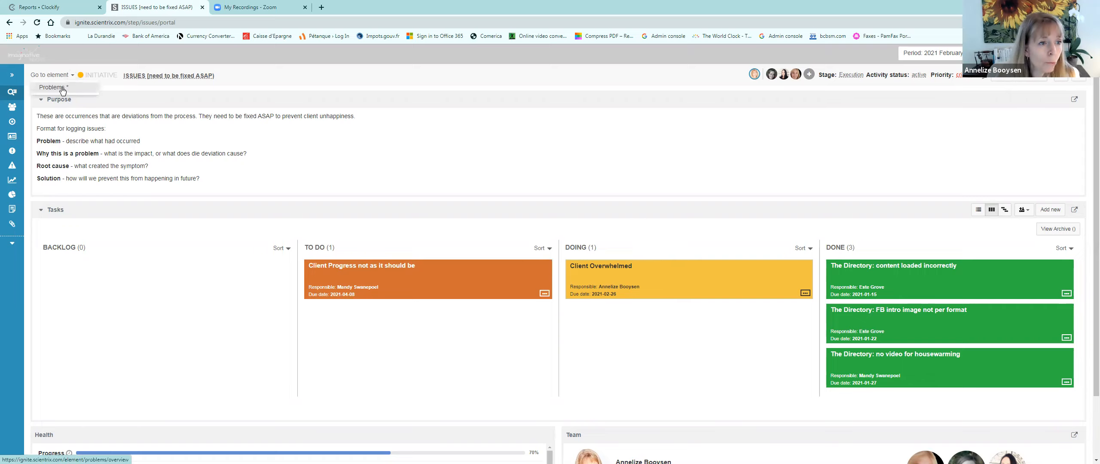
{"action": "left_click", "coordinate": [63, 88]}
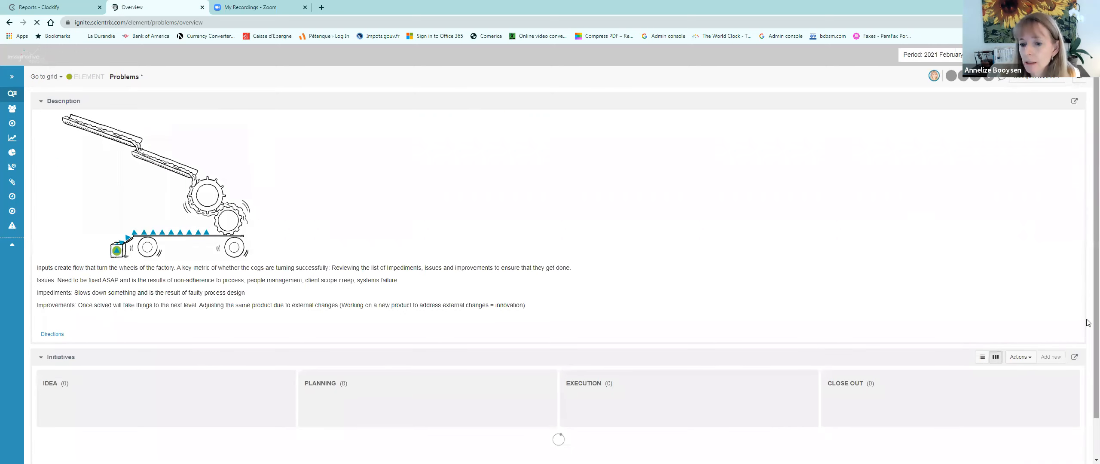
{"action": "scroll", "coordinate": [1087, 329], "scroll_direction": "down", "scroll_amount": 4}
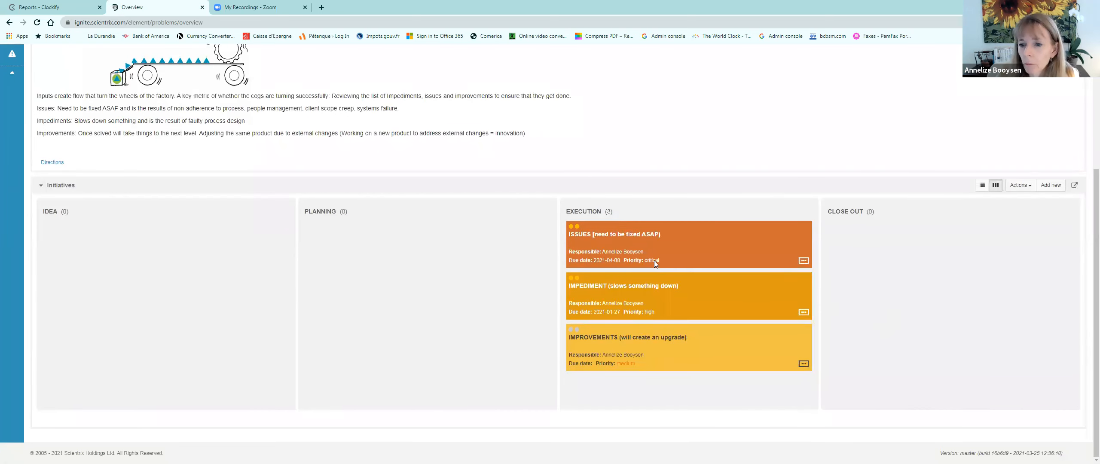
{"action": "left_click", "coordinate": [593, 237]}
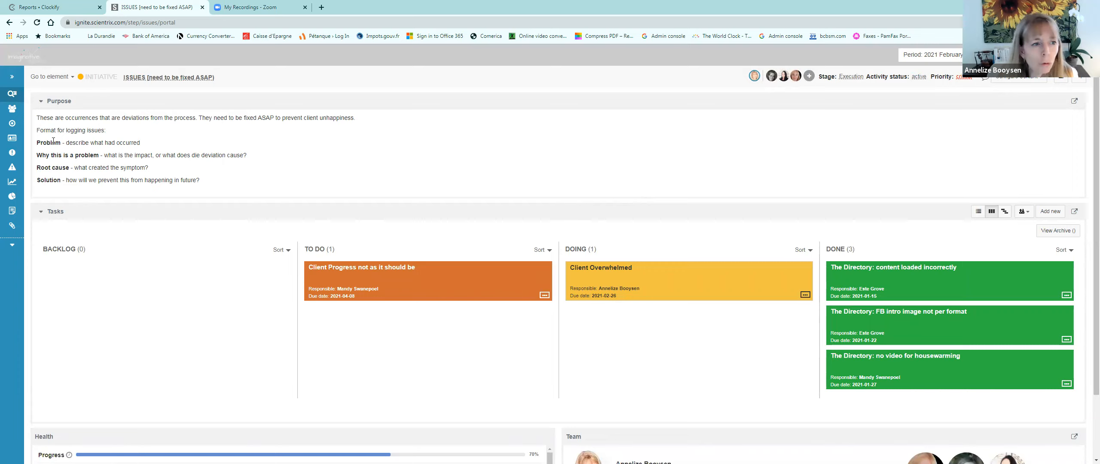
Step: Reorder the initiative's visible boxes to Health & Team, Description and Tasks, and save the layout
{"action": "left_click", "coordinate": [1019, 77]}
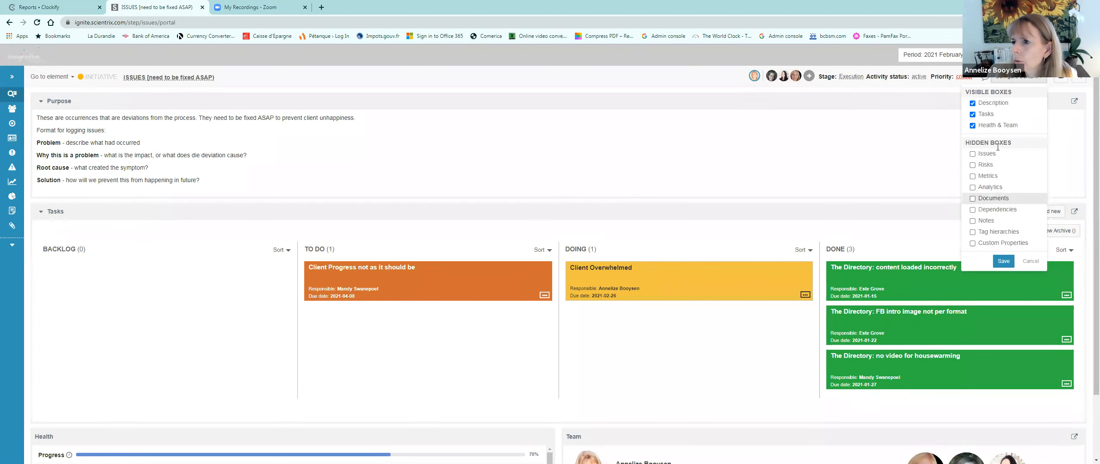
{"action": "left_click", "coordinate": [974, 105]}
{"action": "left_click", "coordinate": [974, 104]}
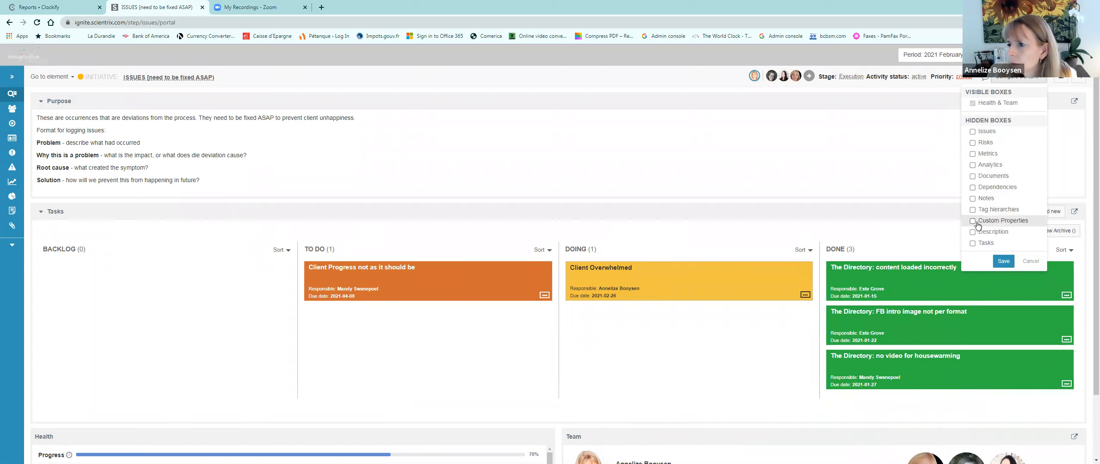
{"action": "left_click", "coordinate": [974, 233]}
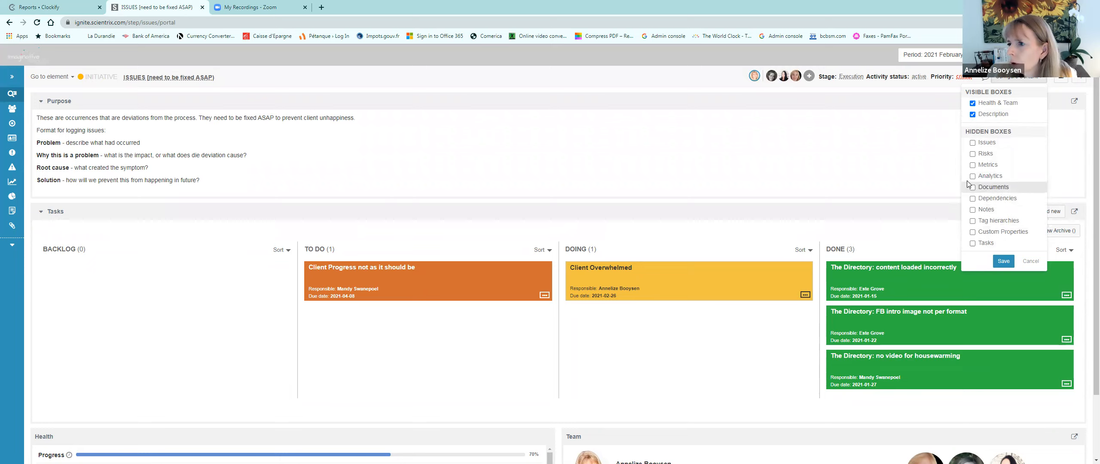
{"action": "left_click", "coordinate": [973, 244]}
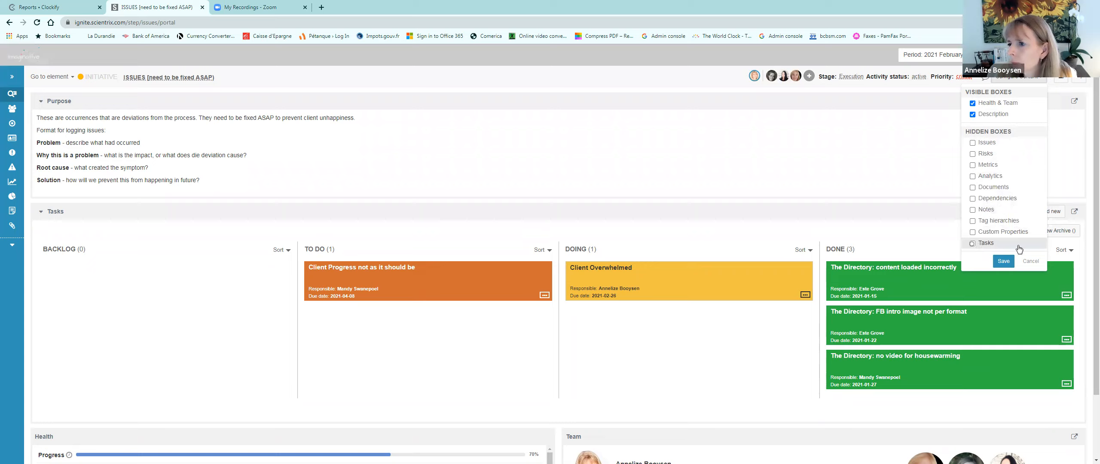
{"action": "left_click", "coordinate": [1005, 263]}
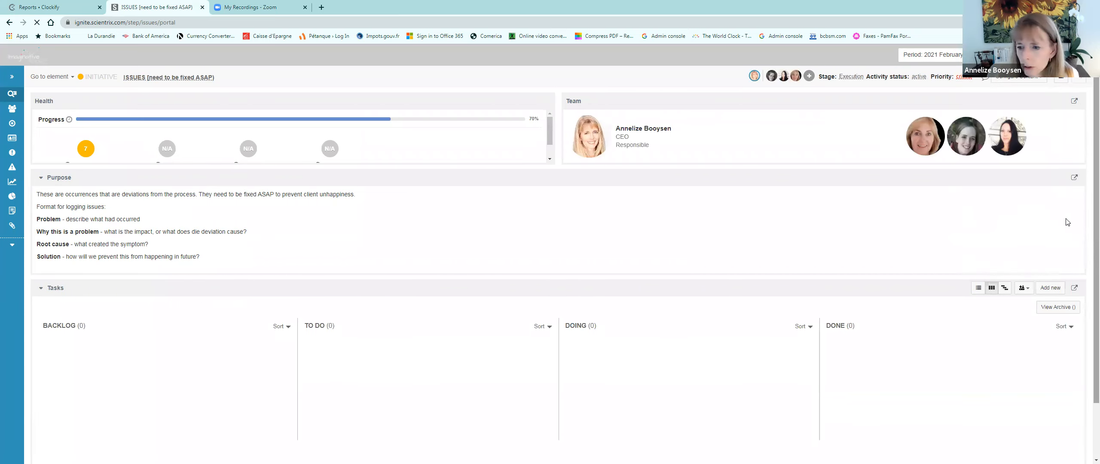
Step: Set the initiative's first health rating to 6
{"action": "scroll", "coordinate": [1087, 270], "scroll_direction": "down", "scroll_amount": 1}
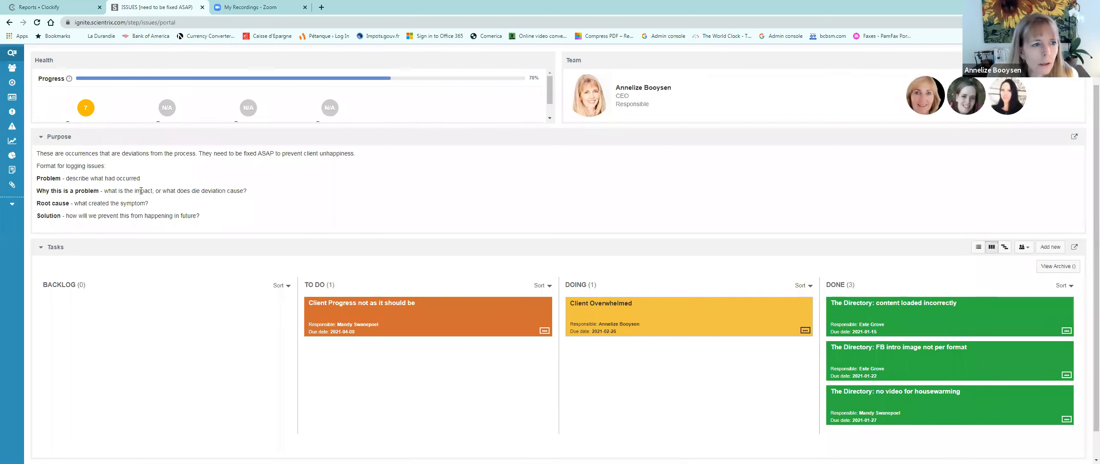
{"action": "left_click", "coordinate": [87, 113]}
{"action": "left_click", "coordinate": [126, 198]}
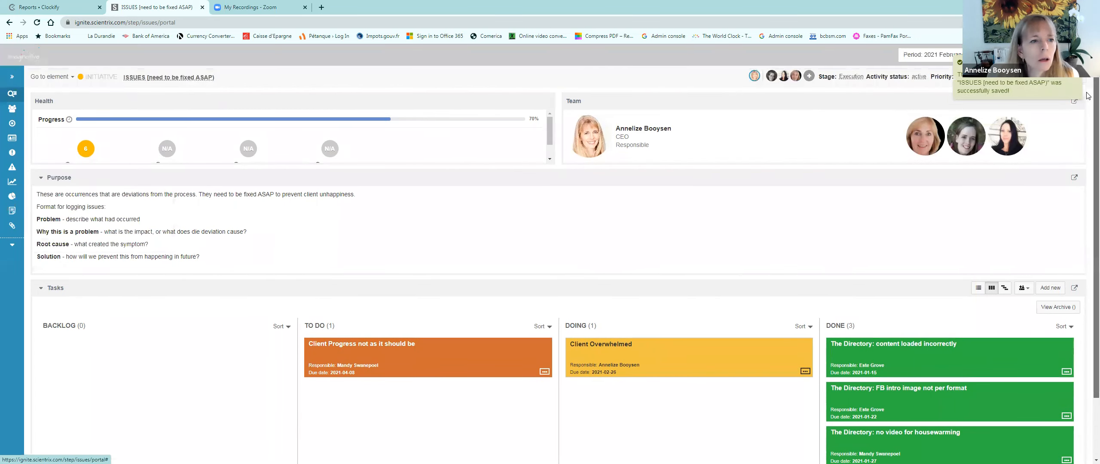
Step: Return to the Problems element to review its initiatives, and open the grid map of Insight Dashboard for Insight,LLC
{"action": "left_click", "coordinate": [71, 77]}
{"action": "left_click", "coordinate": [65, 91]}
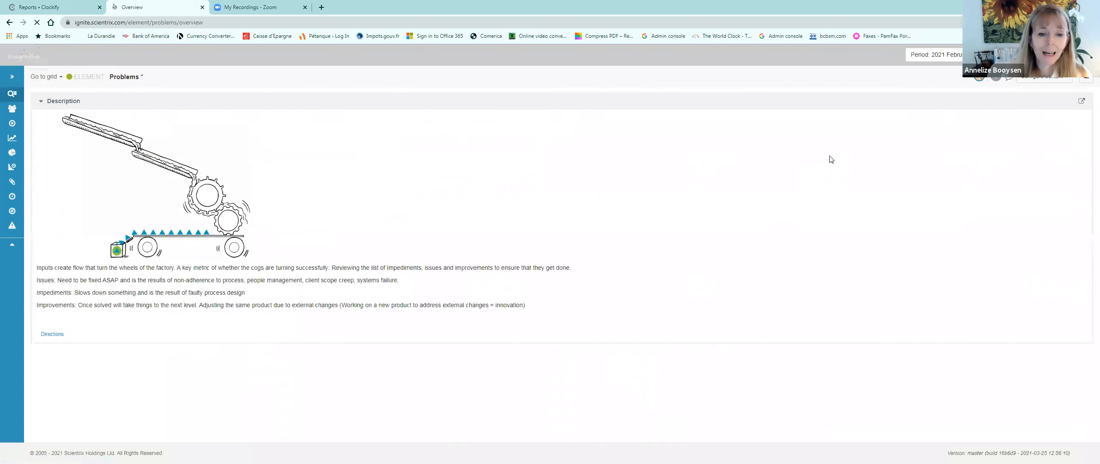
{"action": "scroll", "coordinate": [1088, 297], "scroll_direction": "down", "scroll_amount": 3}
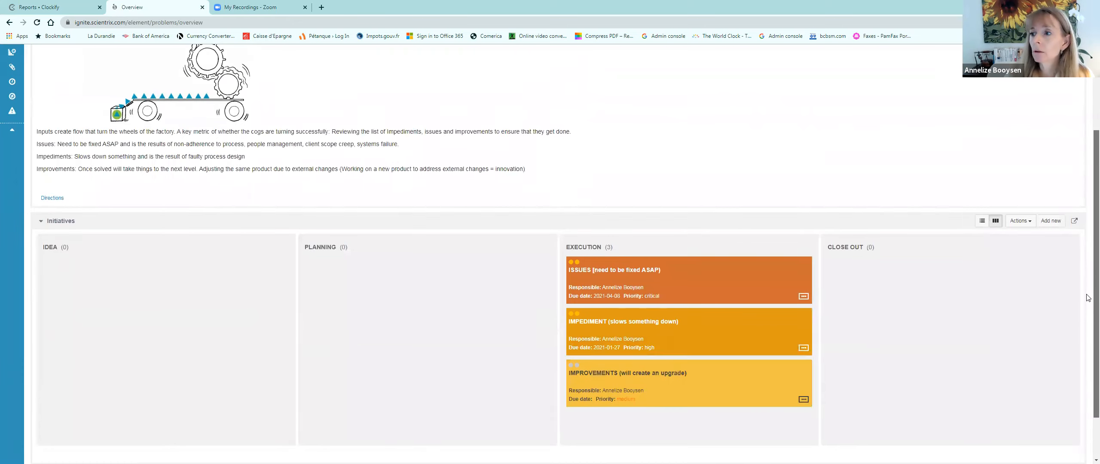
{"action": "scroll", "coordinate": [1088, 292], "scroll_direction": "down", "scroll_amount": 1}
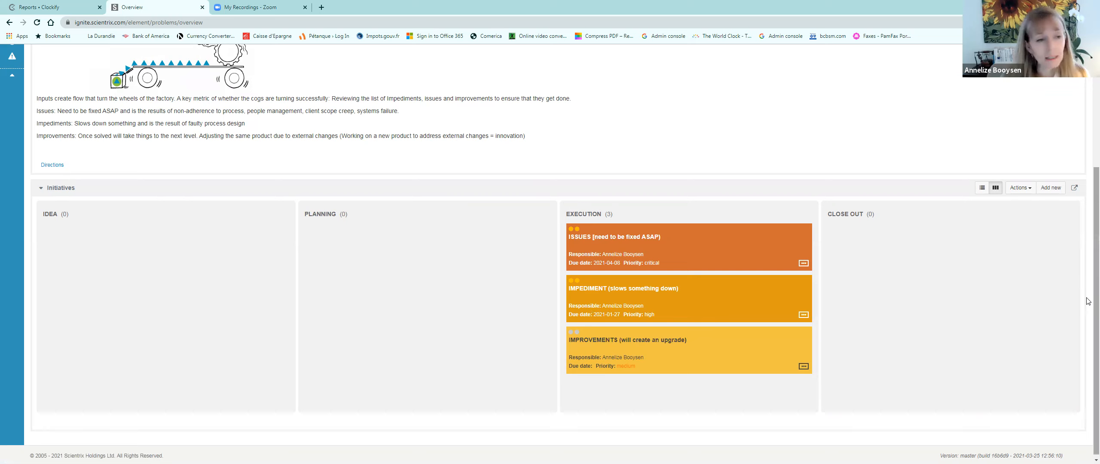
{"action": "scroll", "coordinate": [1087, 259], "scroll_direction": "up", "scroll_amount": 4}
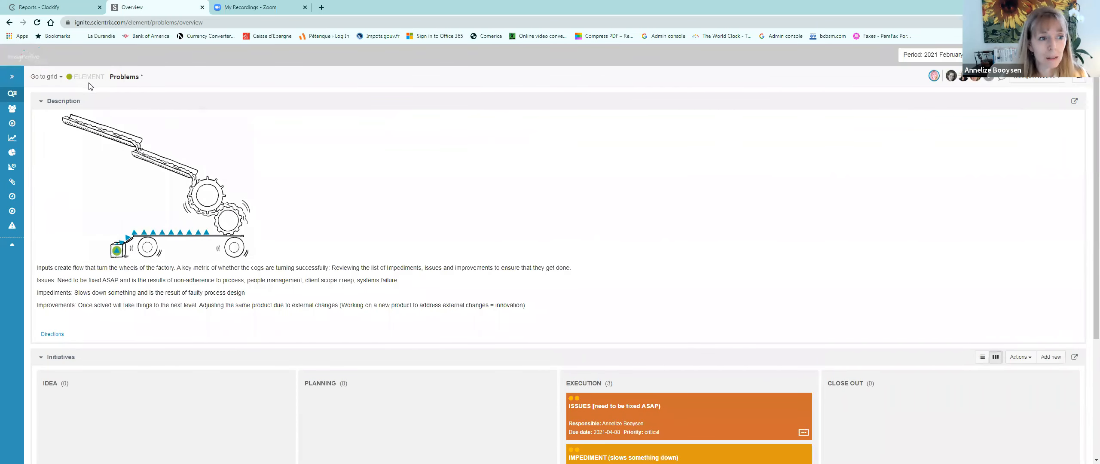
{"action": "left_click", "coordinate": [56, 78]}
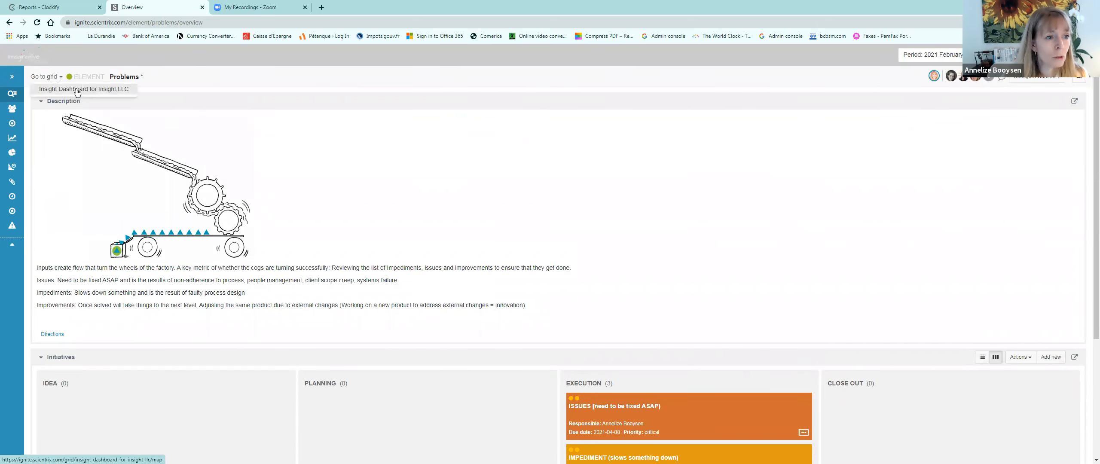
{"action": "left_click", "coordinate": [77, 90]}
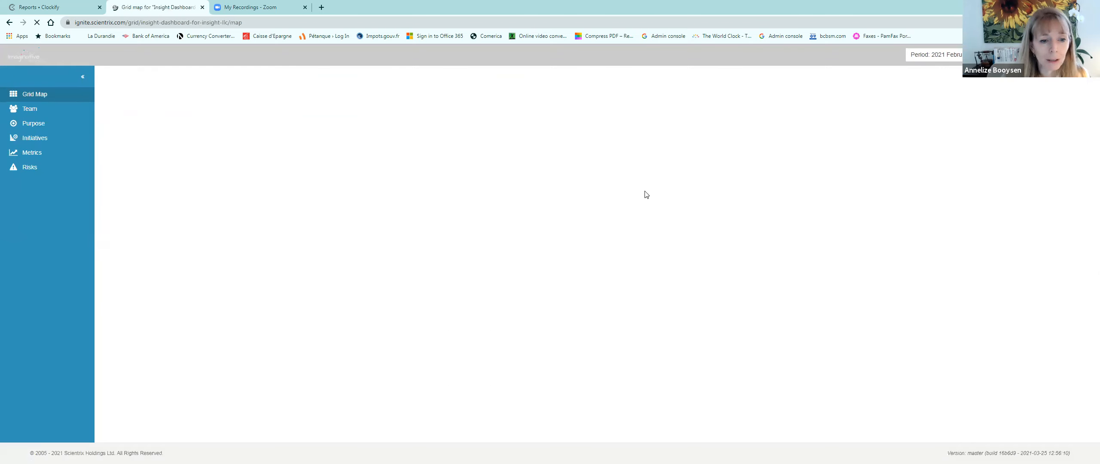